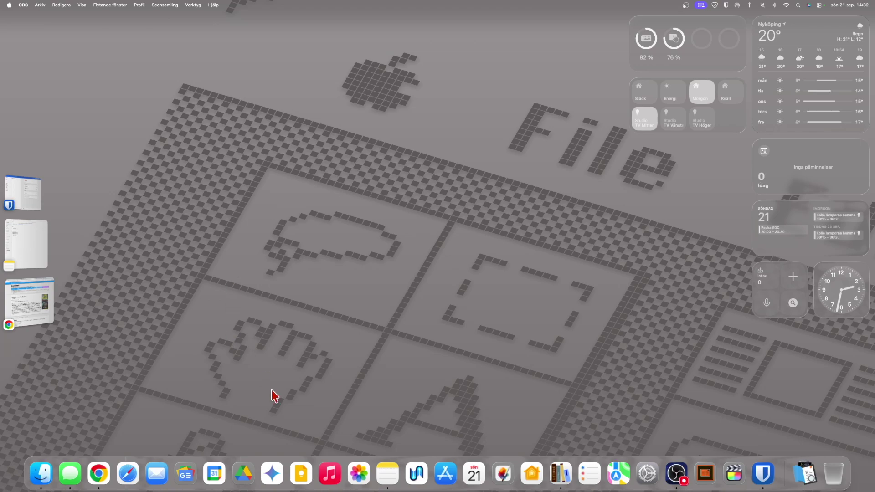
Switch to calibre and open the catalogue of new user plugins from the plugin preferences
click(568, 475)
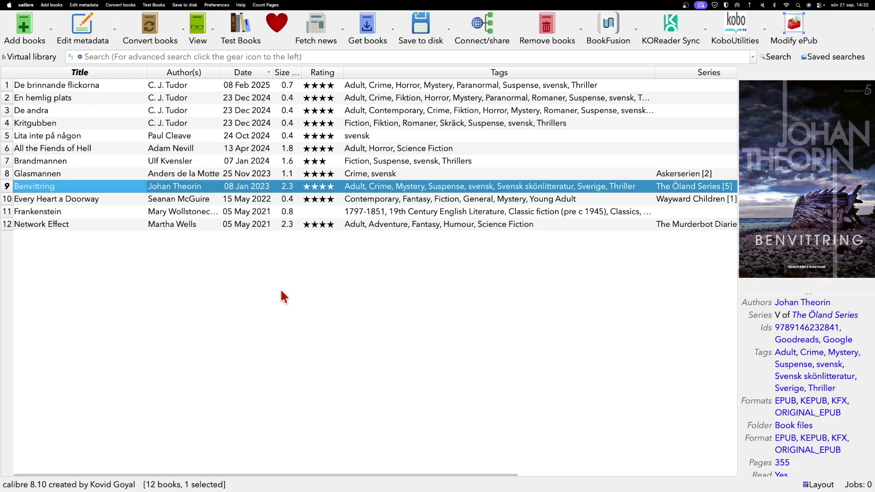
click(216, 5)
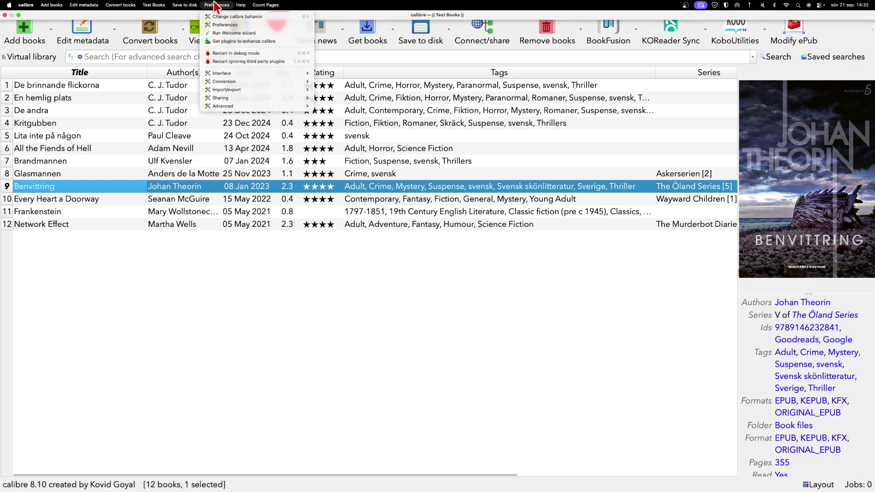
click(225, 24)
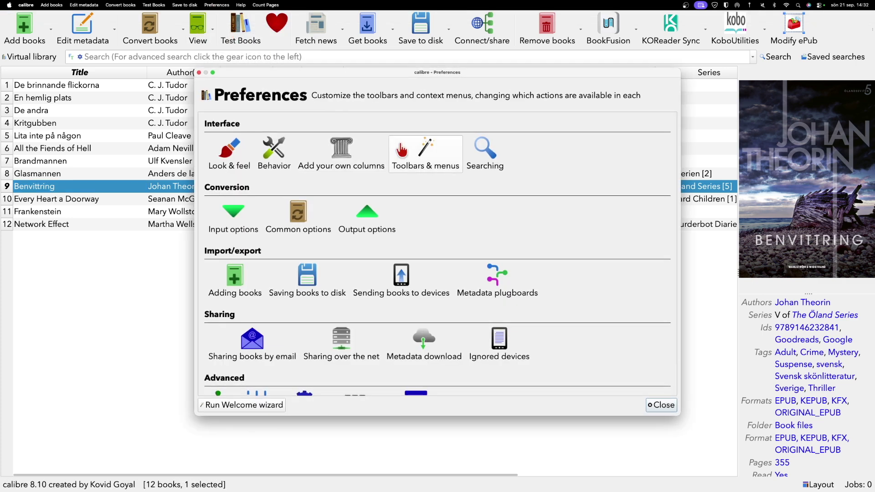
scroll(478, 167, down, 2)
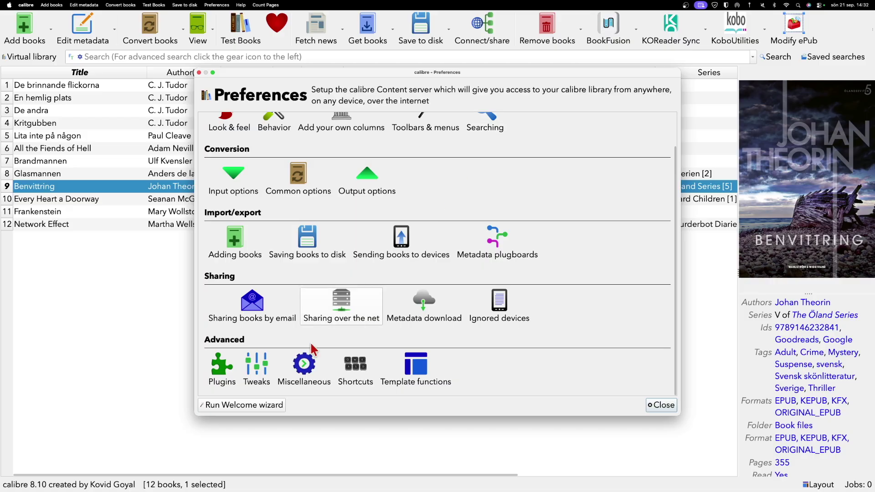
click(219, 370)
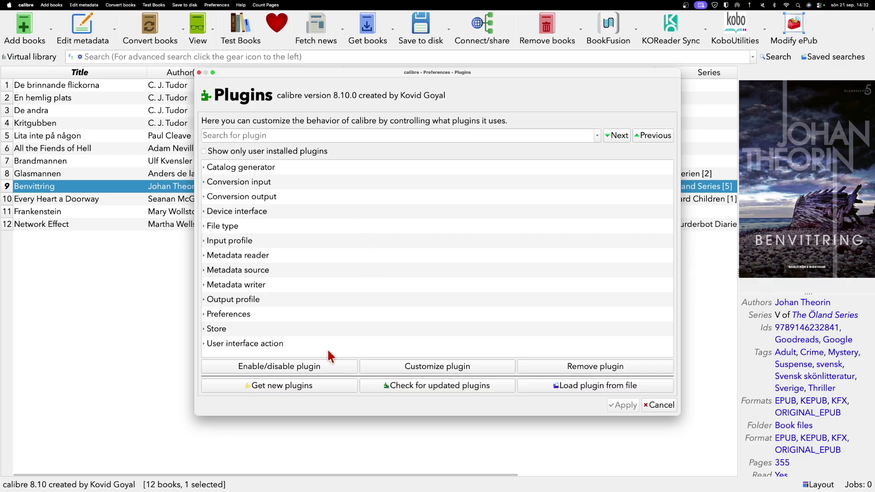
click(276, 386)
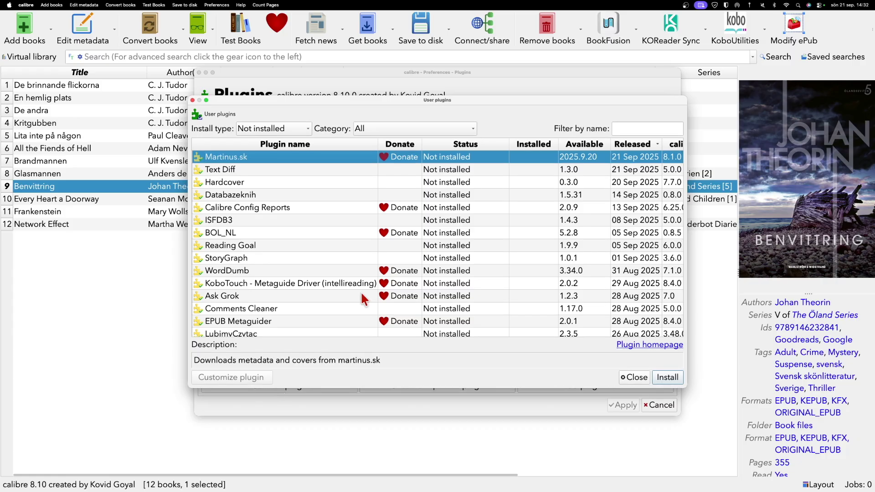
Look up the BookFusion plugin by listing all install types and filtering names by "bookfu", and close the preferences
click(649, 127)
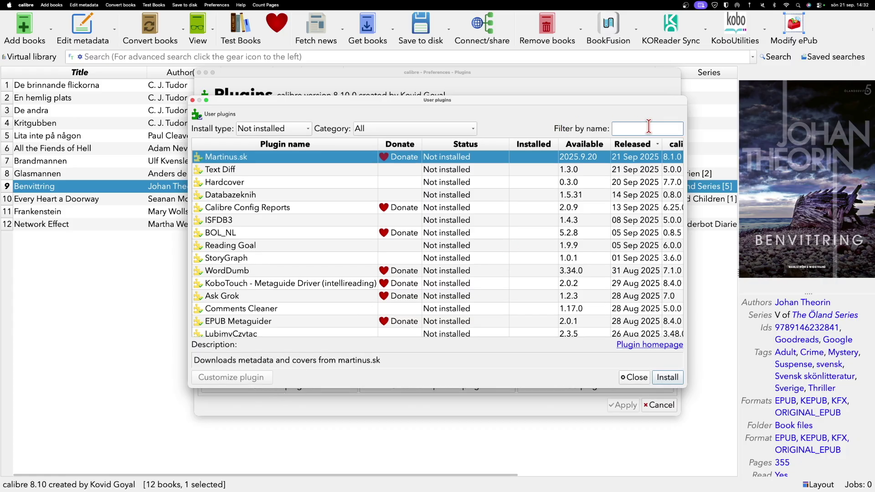
text(boo)
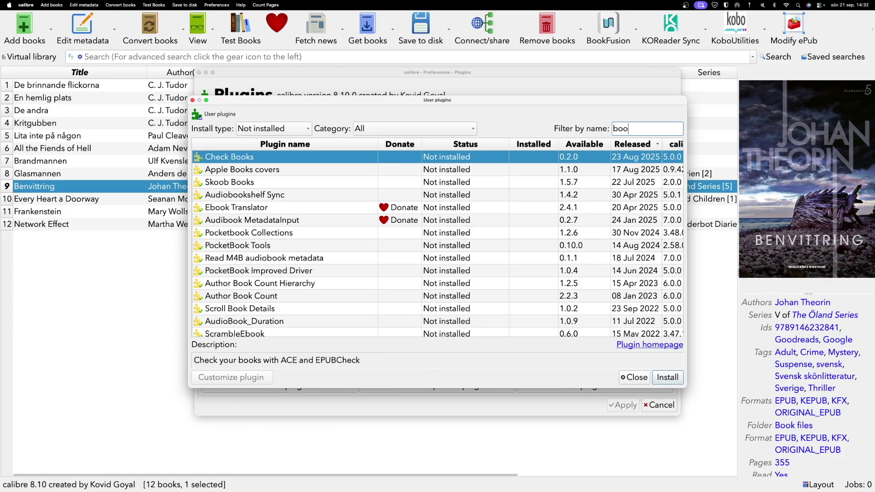
text(kf)
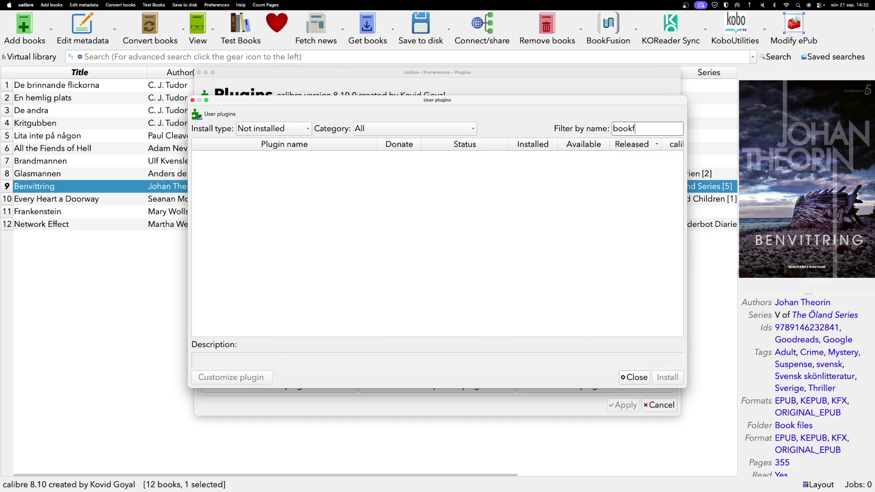
click(280, 129)
click(269, 89)
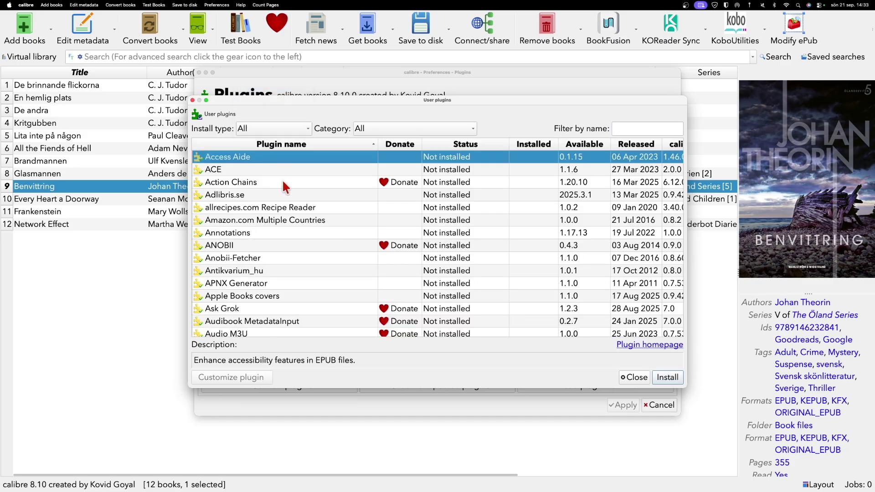
click(624, 131)
text(book)
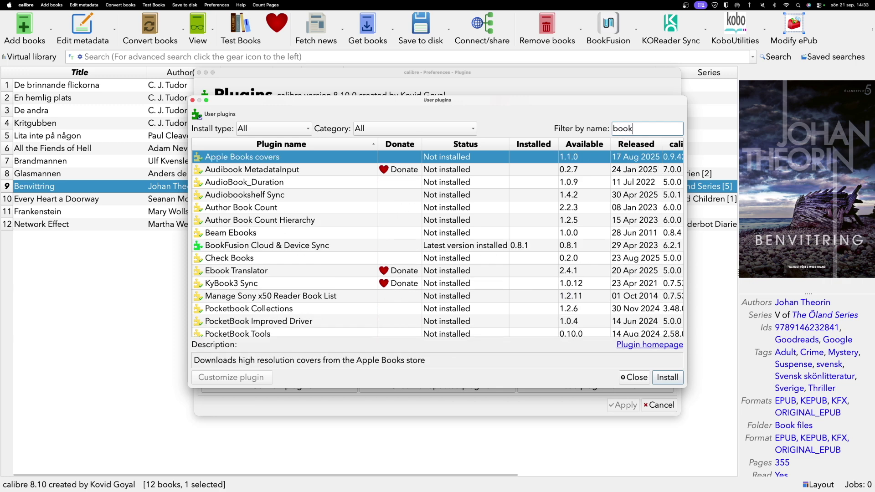
text(fu)
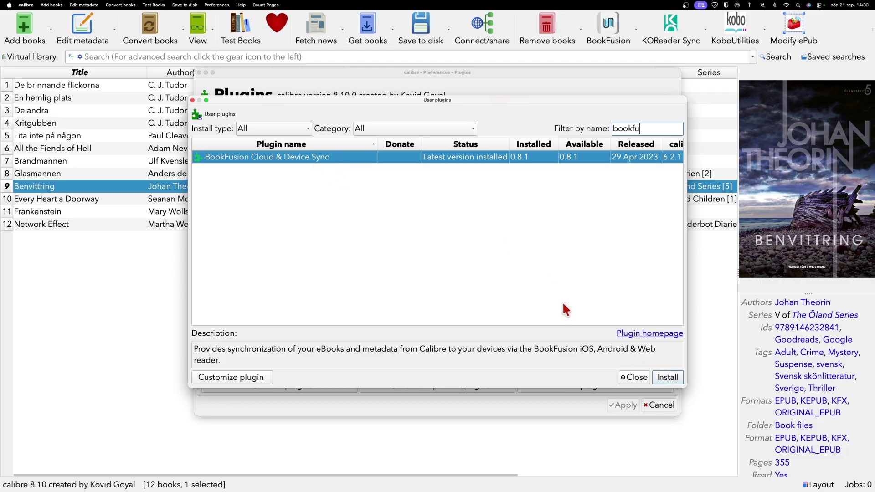
click(631, 377)
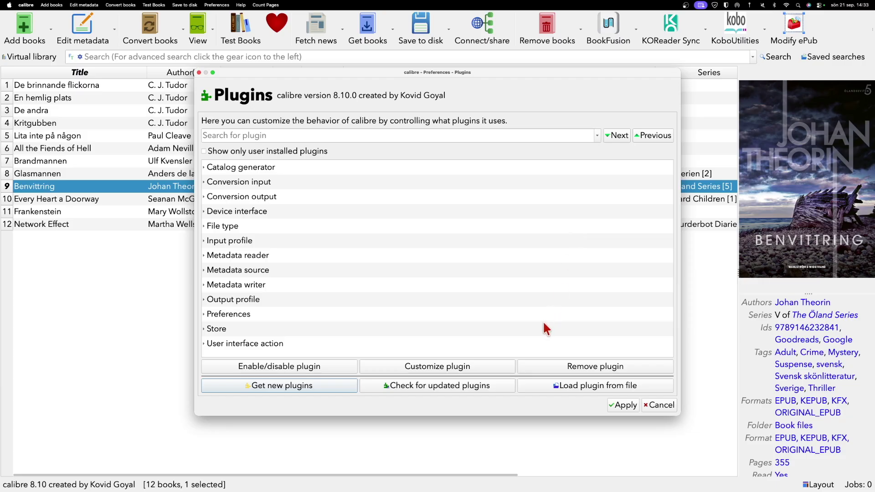
click(662, 407)
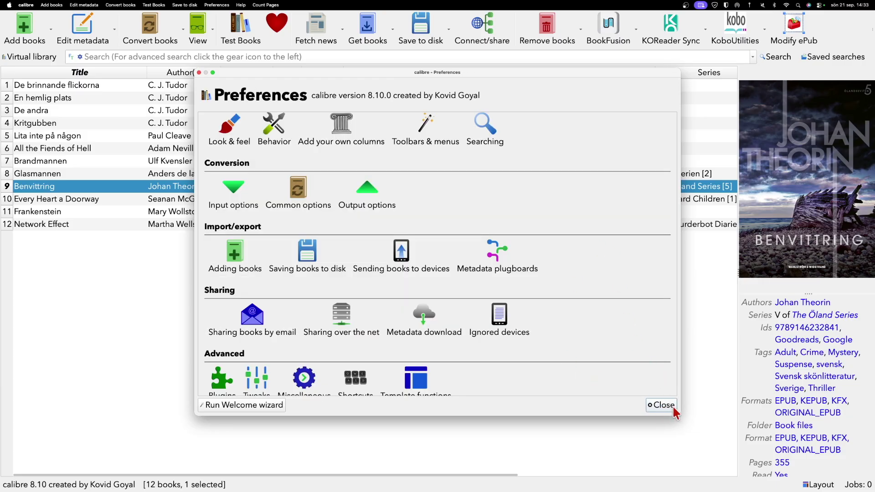
click(665, 409)
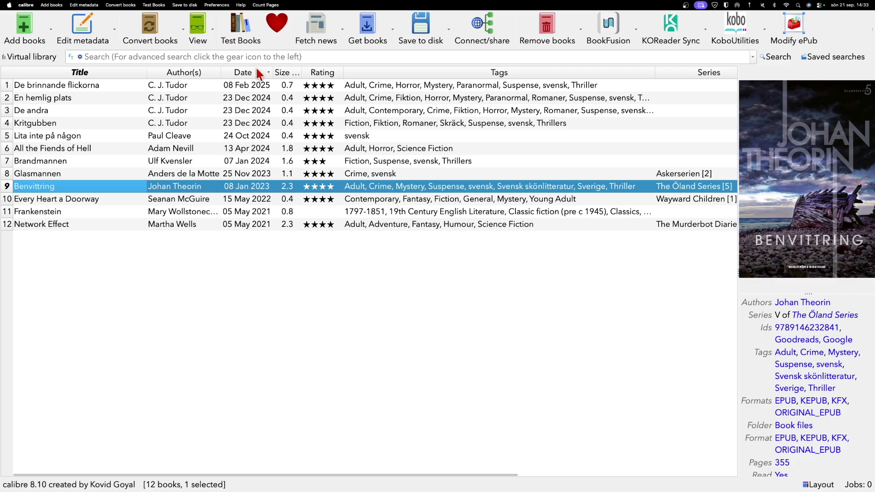
Review the current actions of the main toolbar in the Toolbars & menus preferences and leave without making changes
click(217, 5)
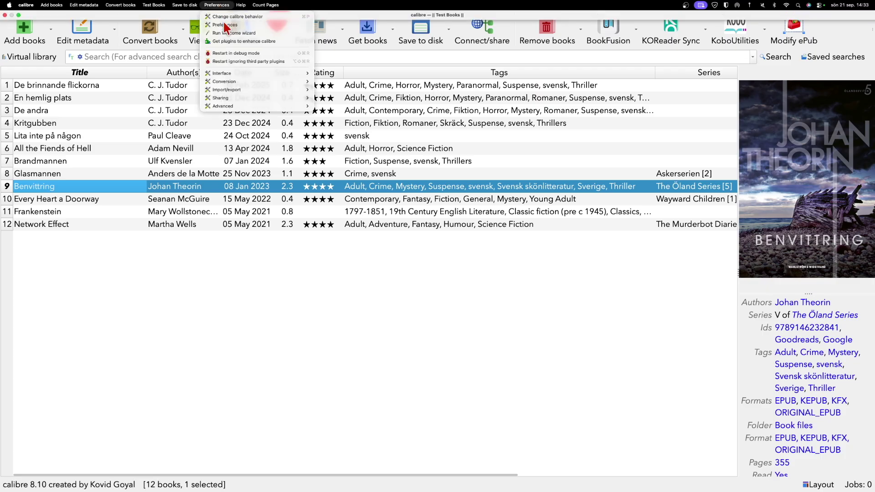
click(225, 25)
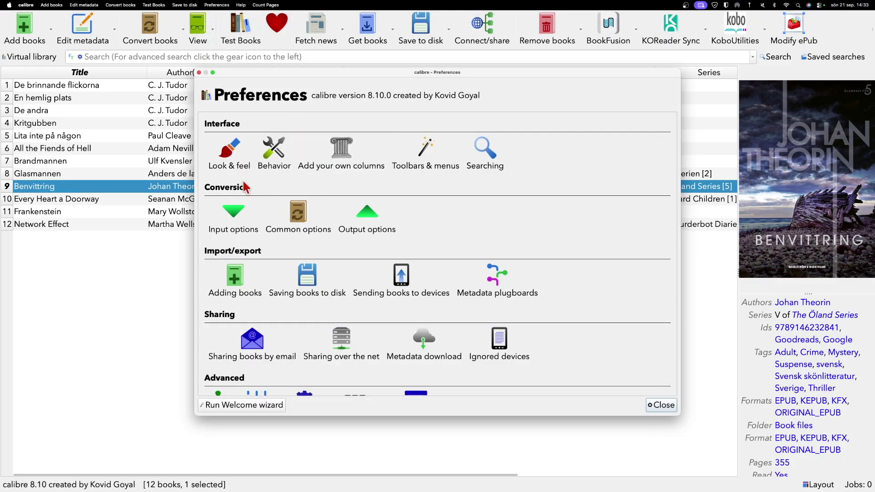
click(425, 153)
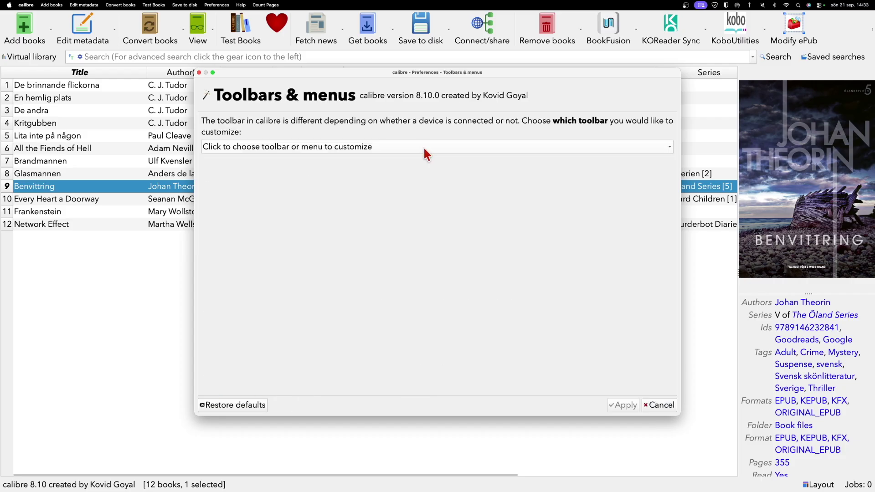
click(350, 148)
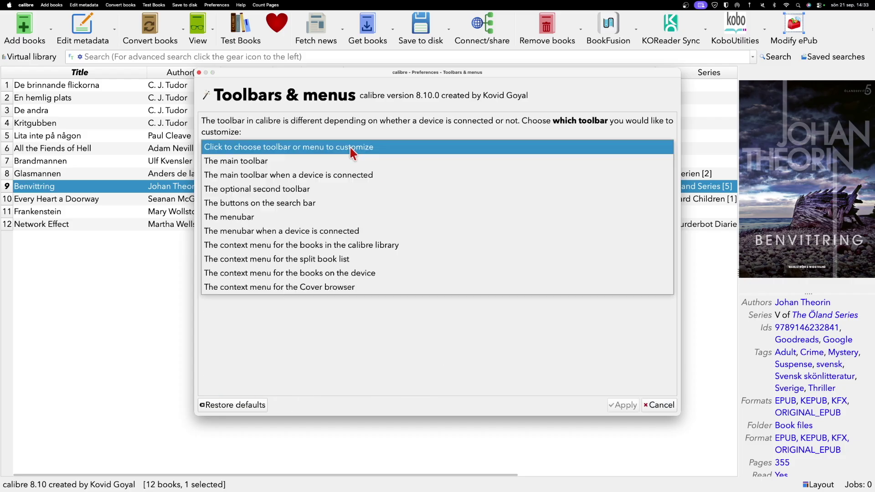
click(300, 162)
scroll(513, 236, down, 5)
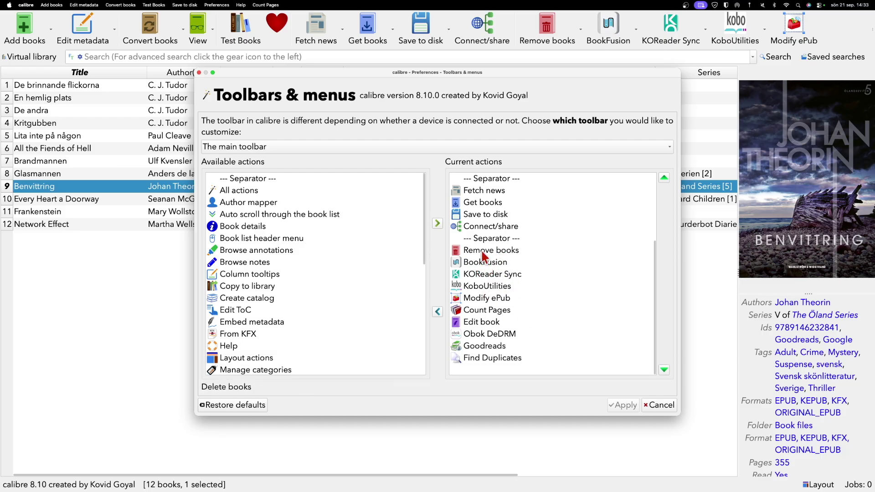
scroll(533, 239, up, 3)
scroll(533, 238, down, 3)
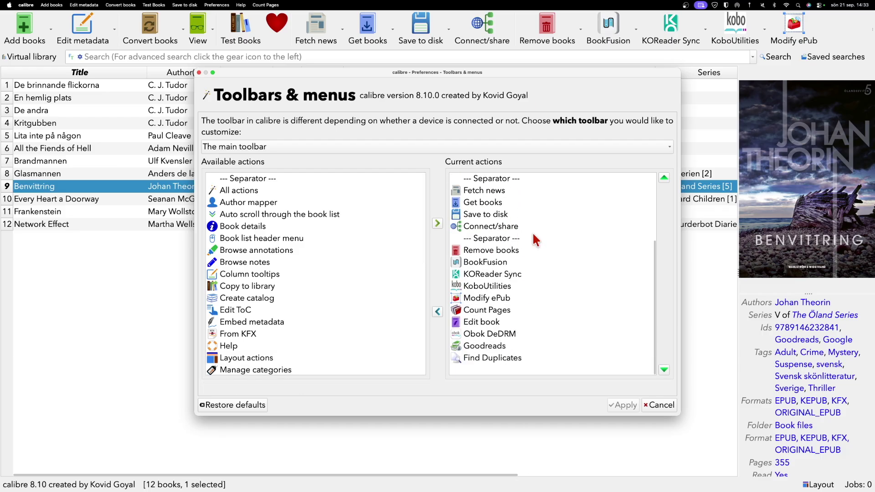
scroll(535, 240, up, 3)
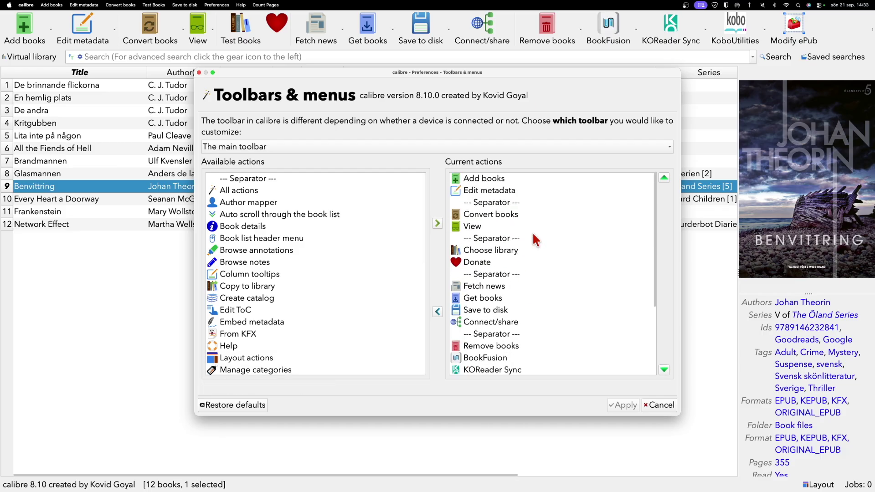
click(661, 405)
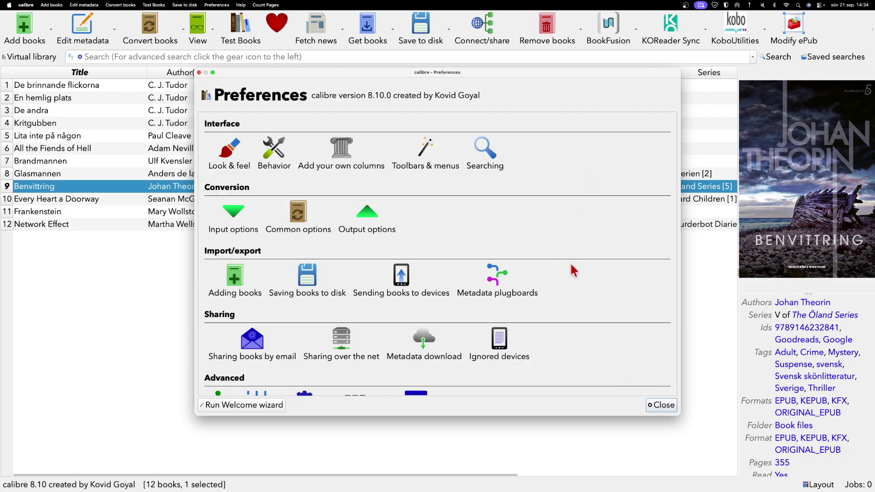
Find the BookFusion plugin in the plugin preferences by searching for "bookfusion"
scroll(571, 268, down, 2)
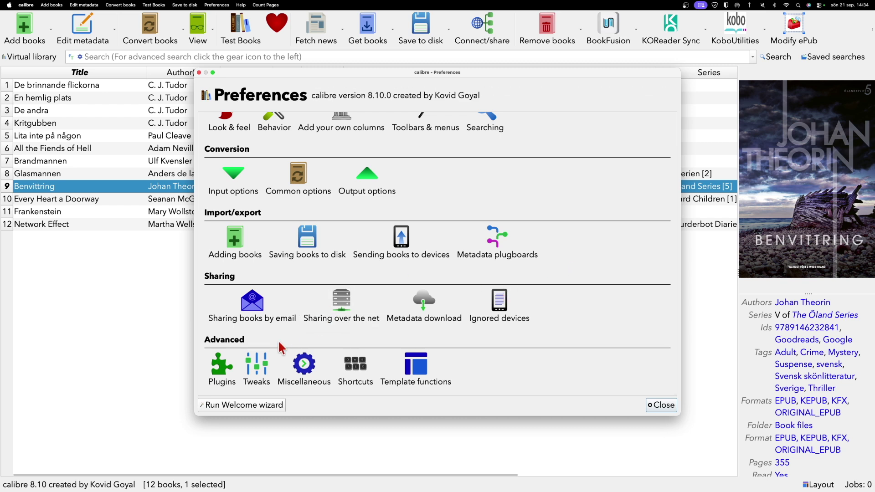
click(222, 373)
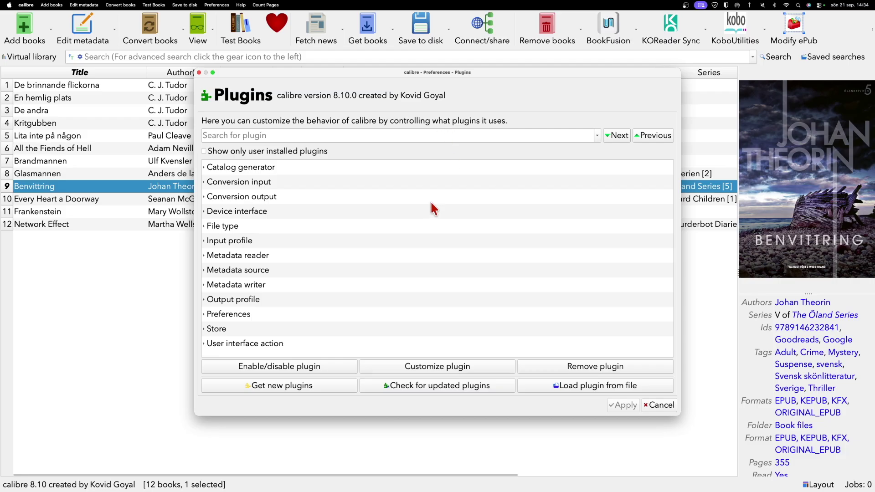
click(461, 135)
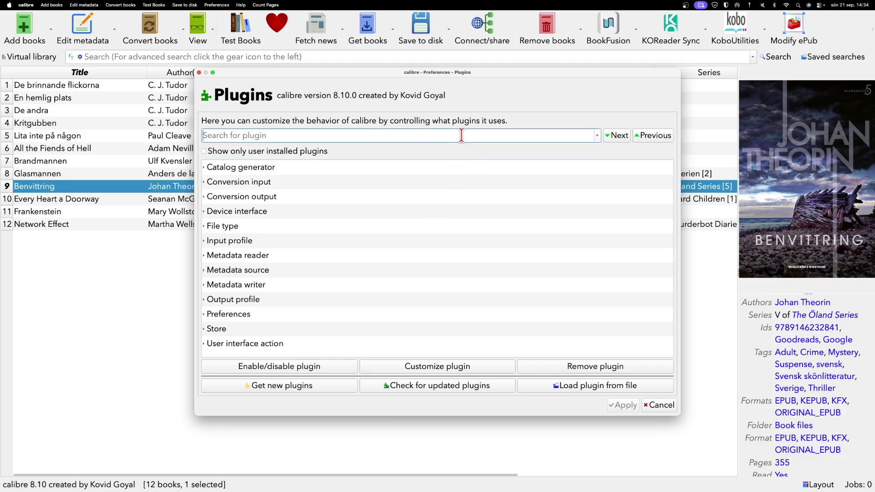
text(book)
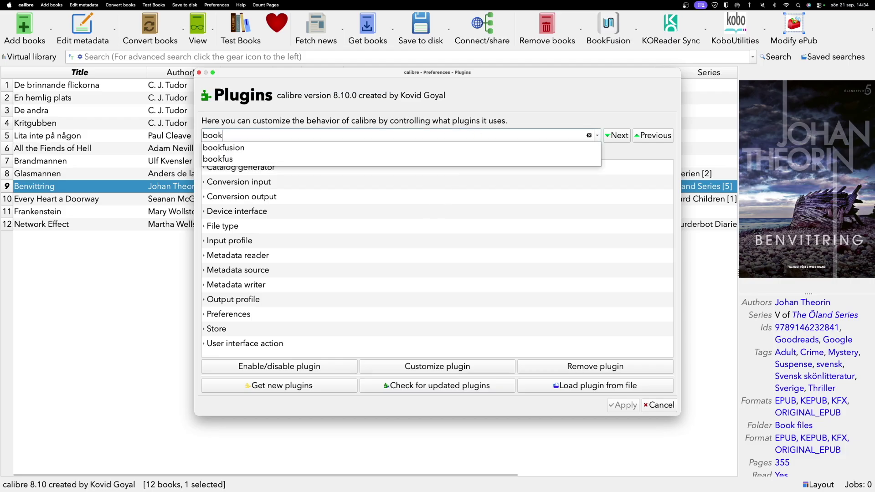
click(252, 149)
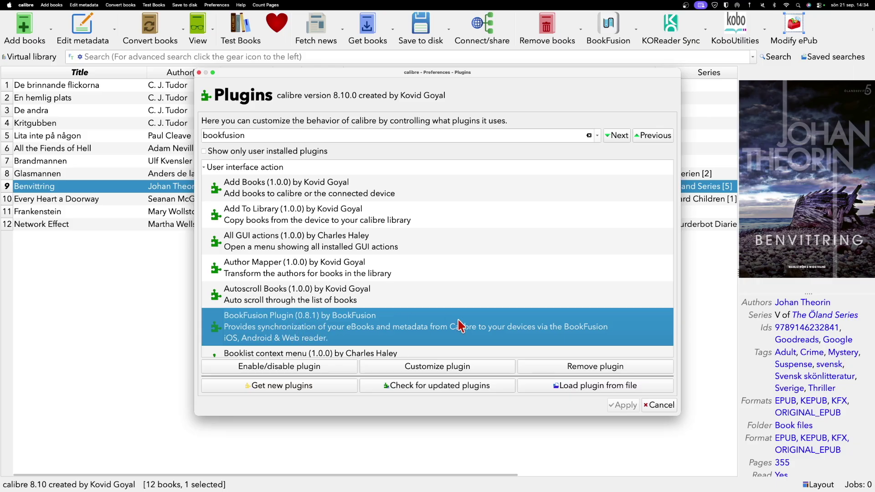
Inspect the BookFusion plugin's Sync Threads and Bookshelves Column options, accept its settings and close the preferences
click(436, 367)
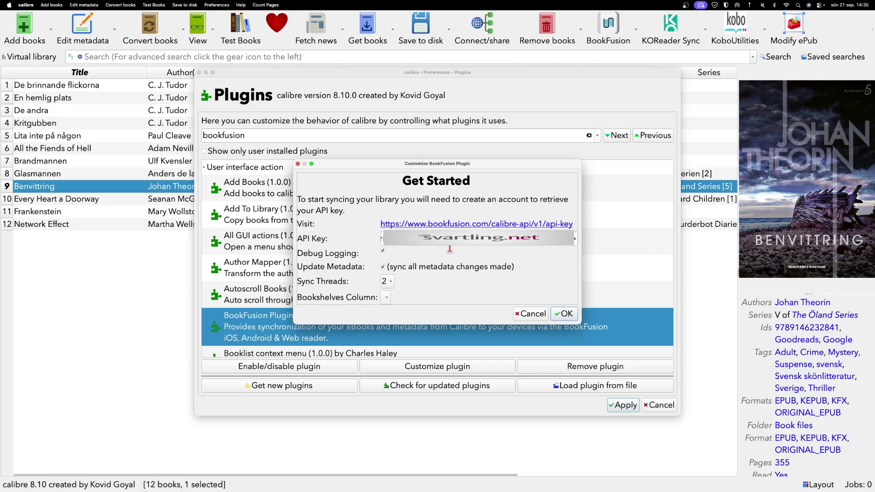
click(388, 281)
click(386, 299)
click(564, 315)
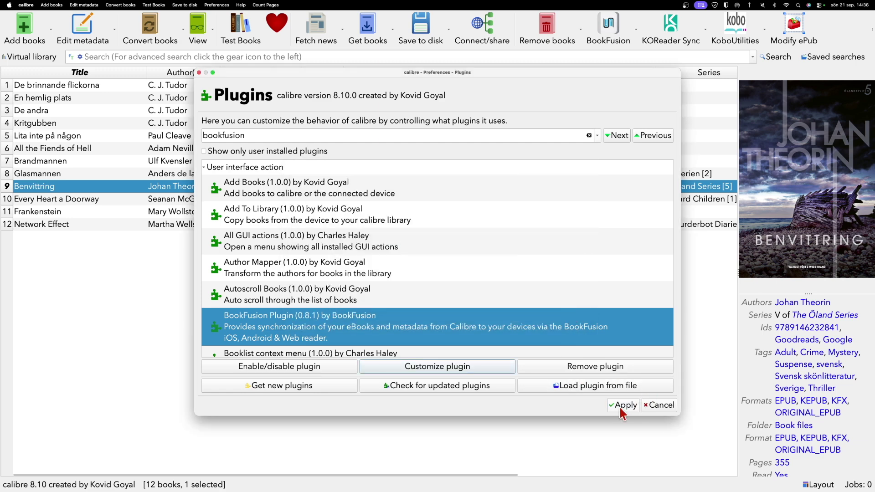
click(661, 407)
click(663, 406)
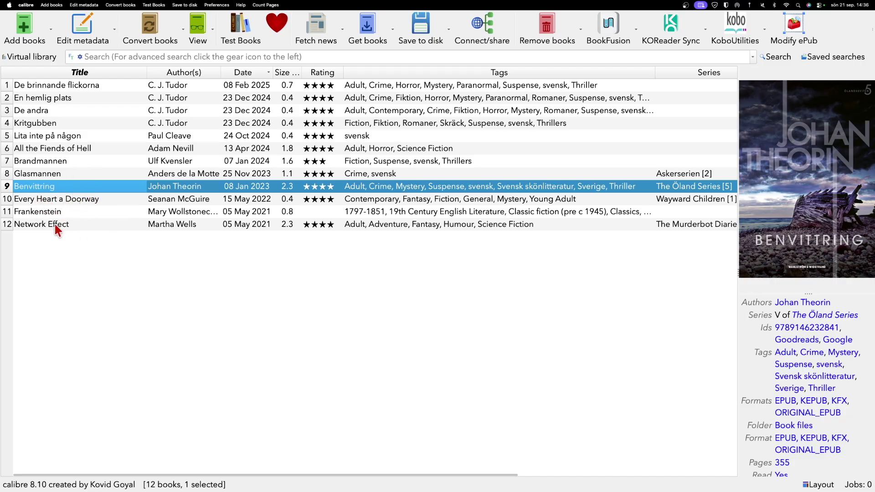
Add Frankenstein to the book selection alongside Benvittring and sync the 2 selected books to BookFusion
super+click(17, 212)
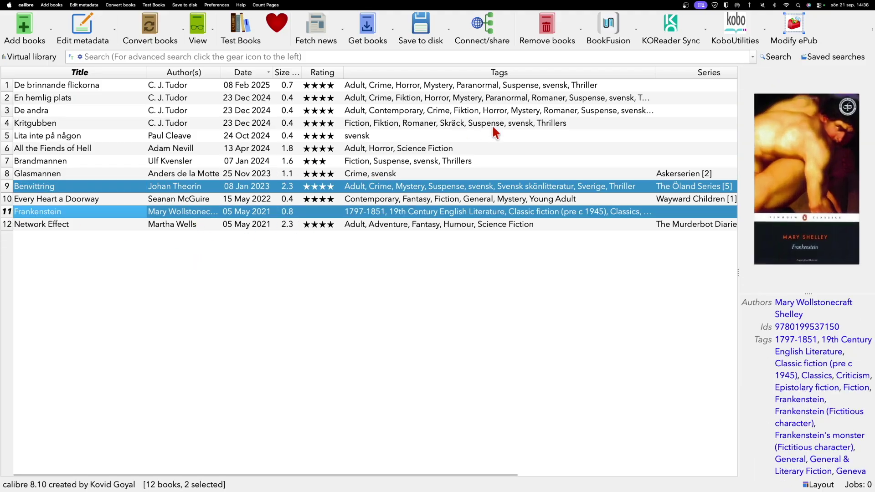
click(637, 32)
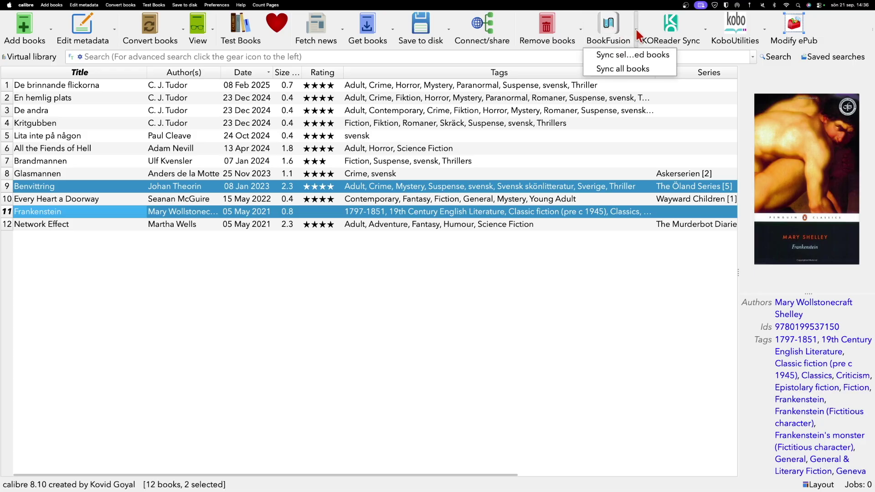
click(612, 55)
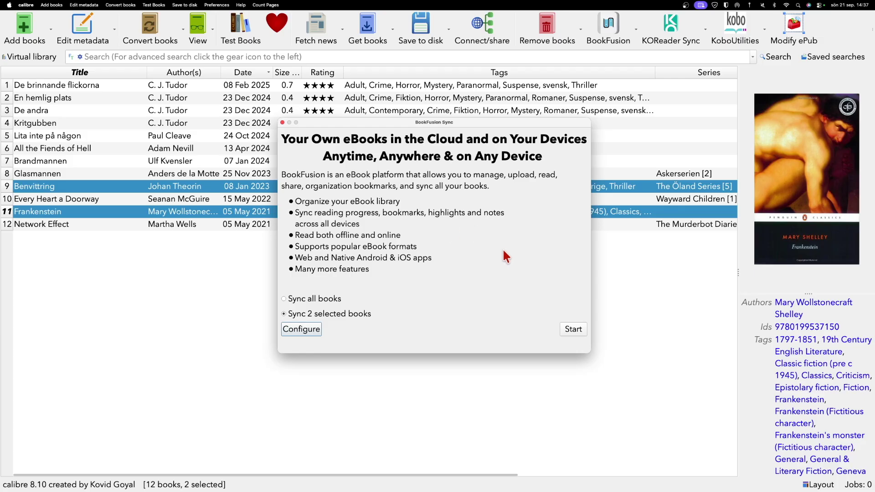
click(575, 332)
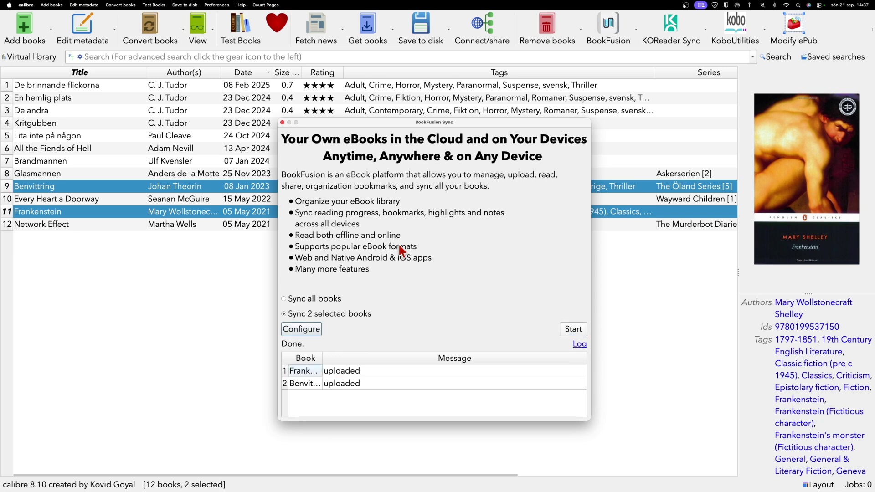
Close the BookFusion Sync window and hide the calibre library window
click(282, 123)
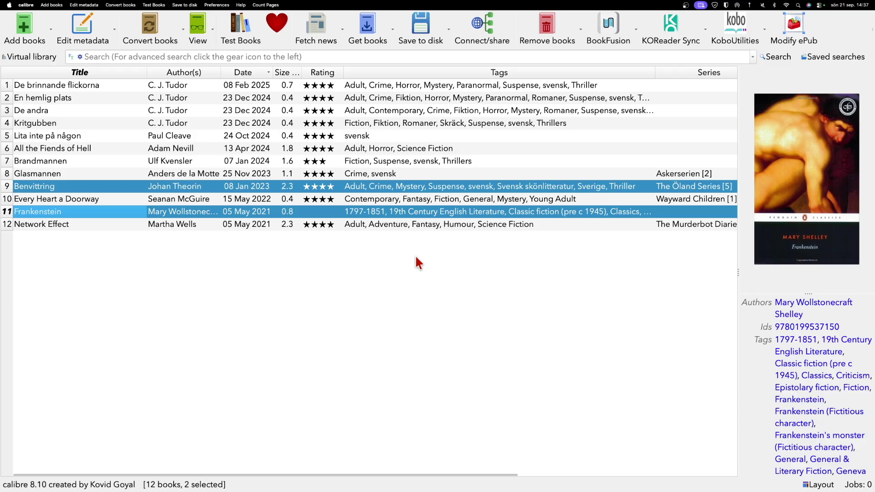
key(super+h)
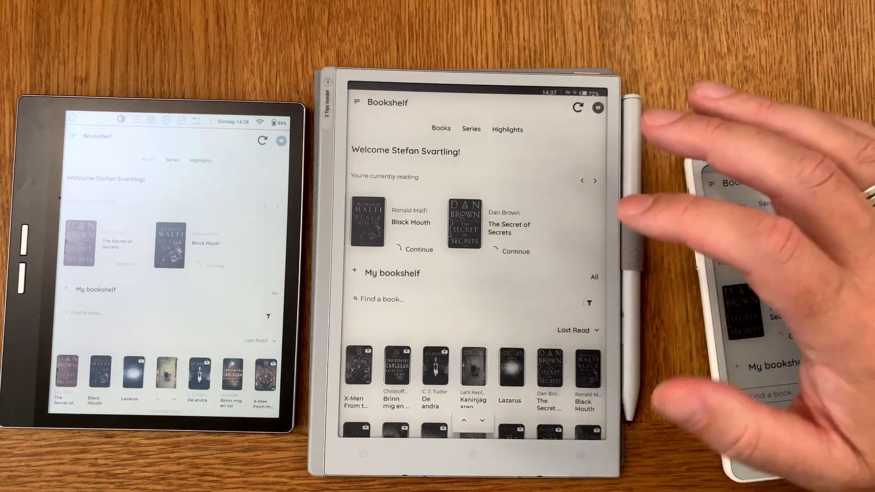
click(576, 330)
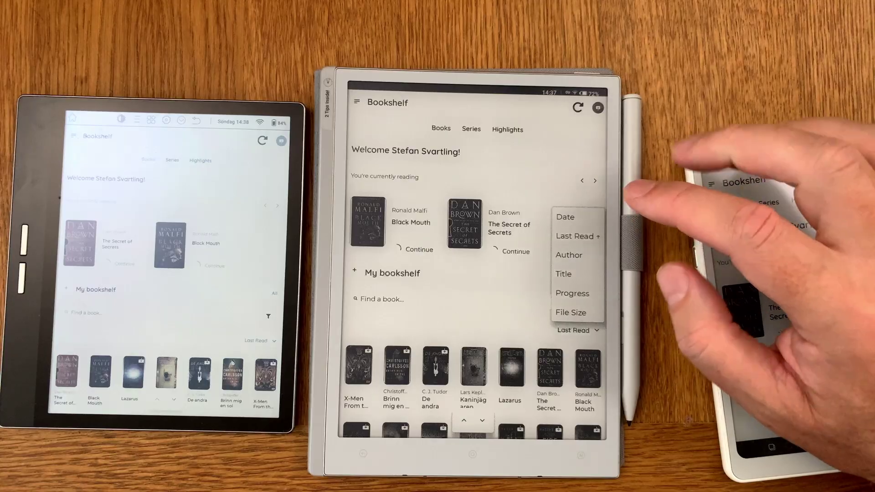
click(565, 217)
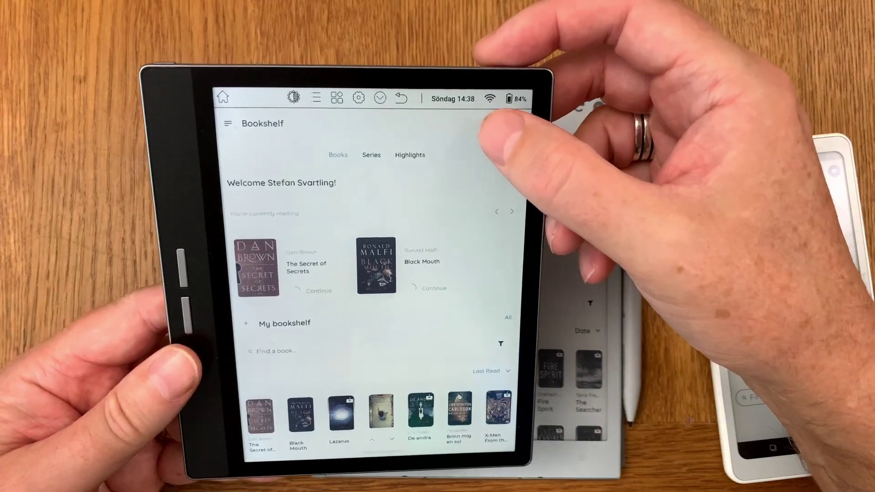
click(492, 127)
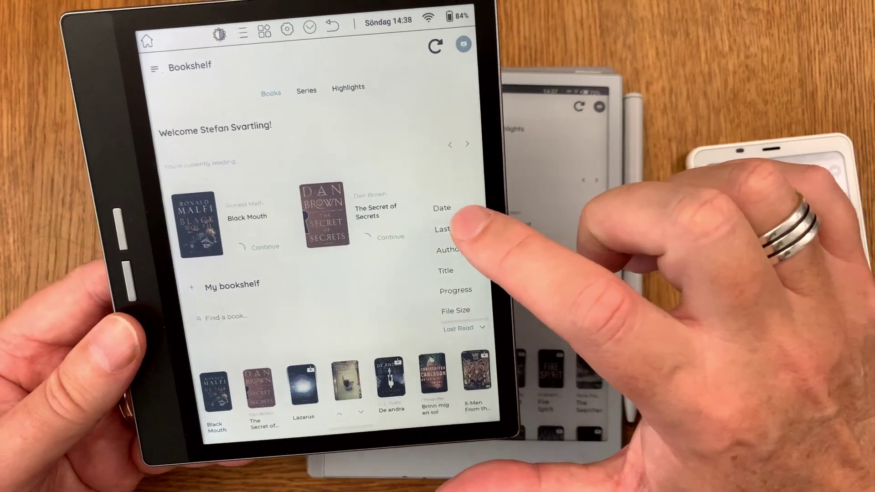
click(426, 193)
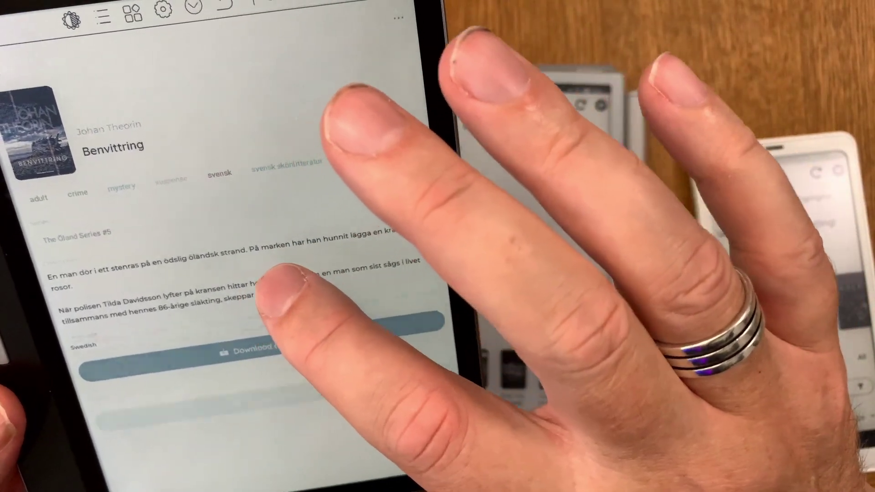
click(274, 285)
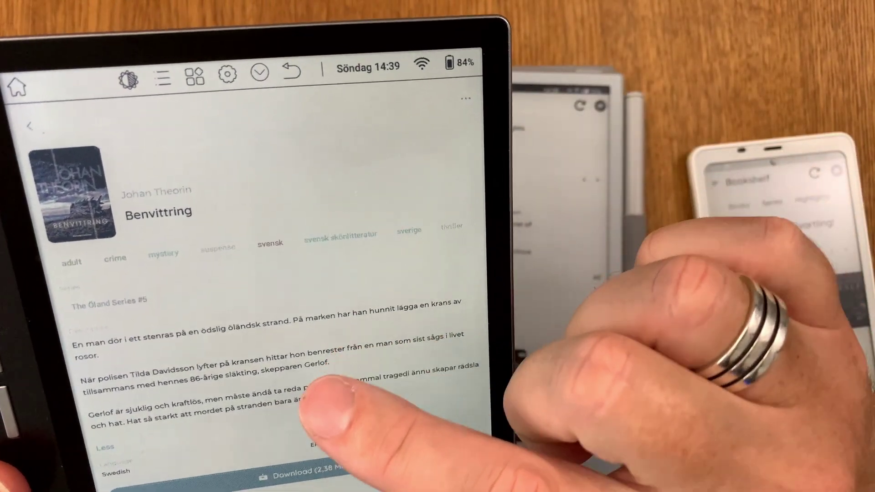